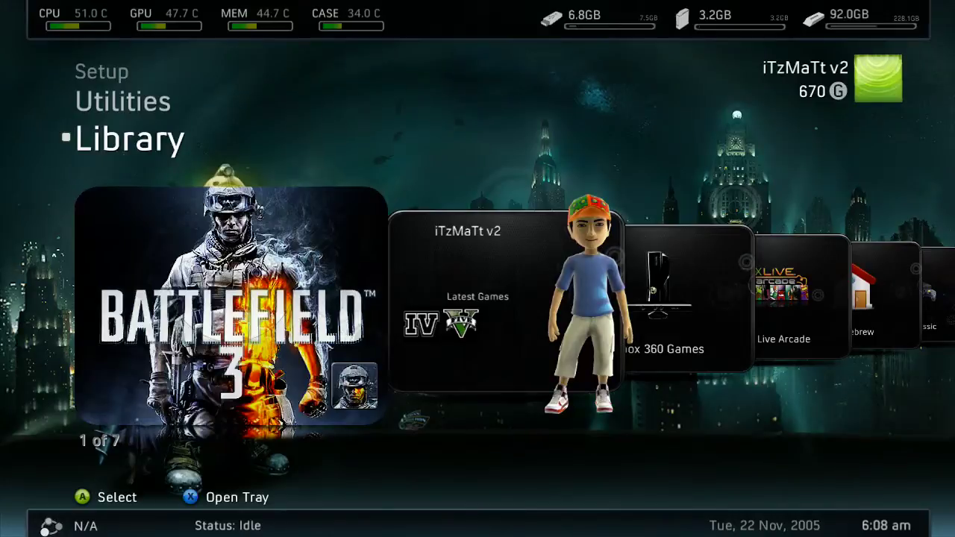
Open DVD Extract under Utilities to bring up the Copy DVD to Harddrive settings for Battlefield 3.
key("Right")
key("Right")
key("Right")
key("Right")
key("Right")
key("Right")
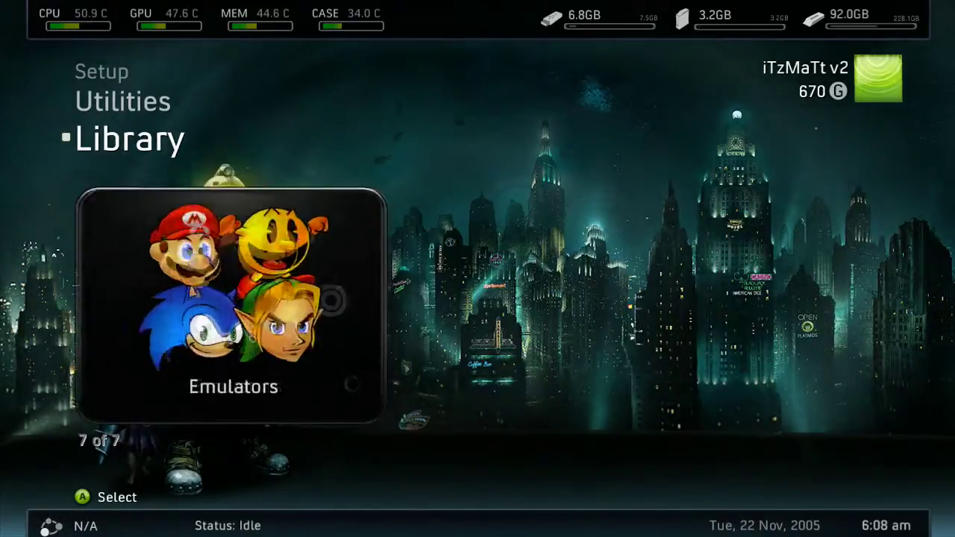
key("Left")
key("Left")
key("Left")
key("Left")
key("Left")
key("Left")
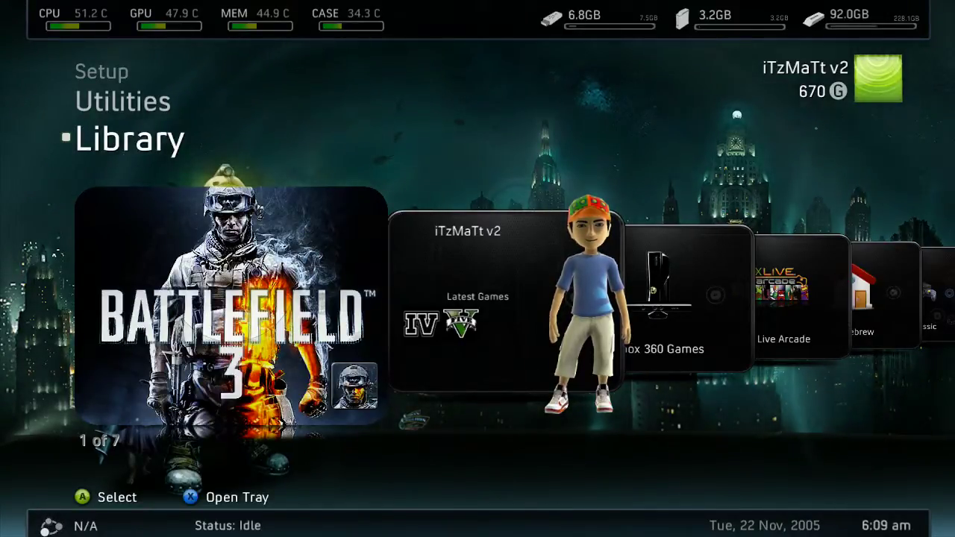
key("Up")
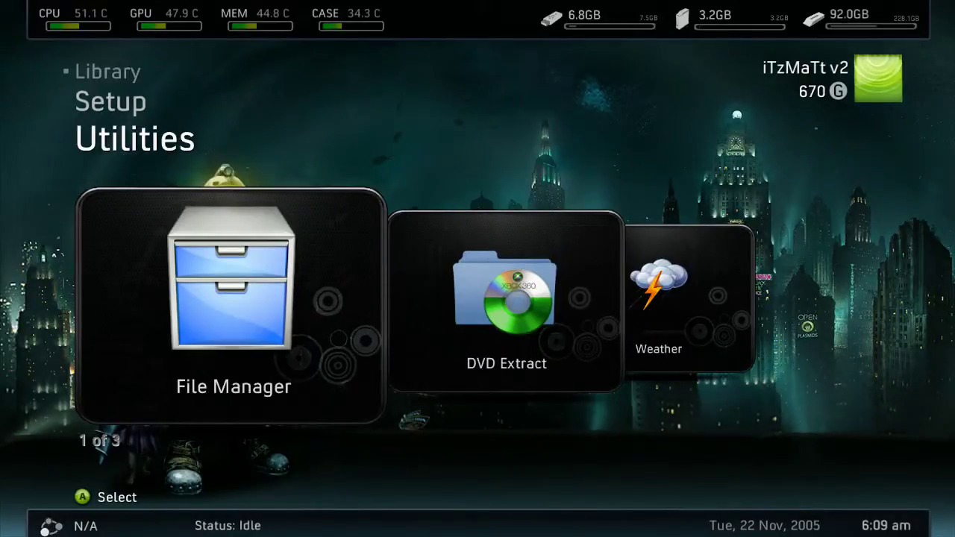
key("Right")
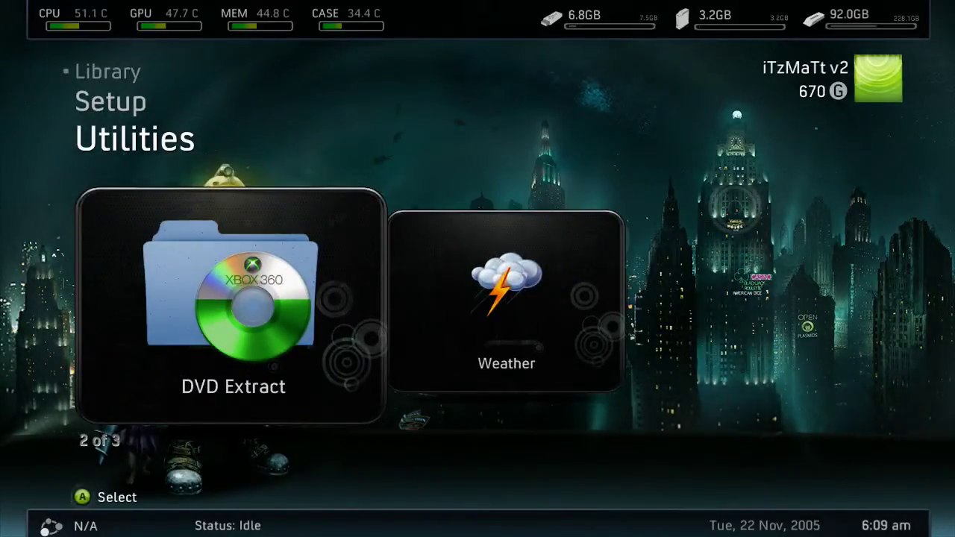
key("Return")
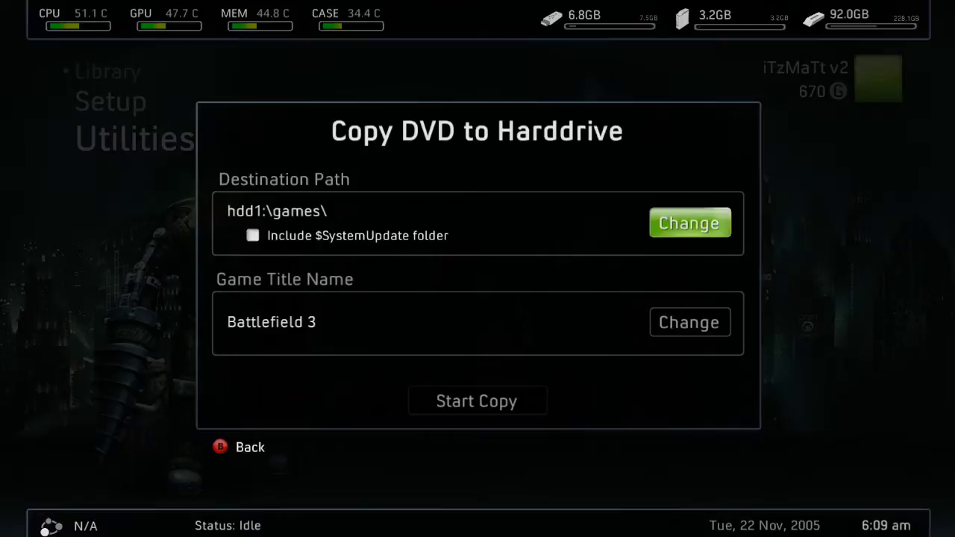
Start changing the destination path and open the Hdd1: drive.
key("Left")
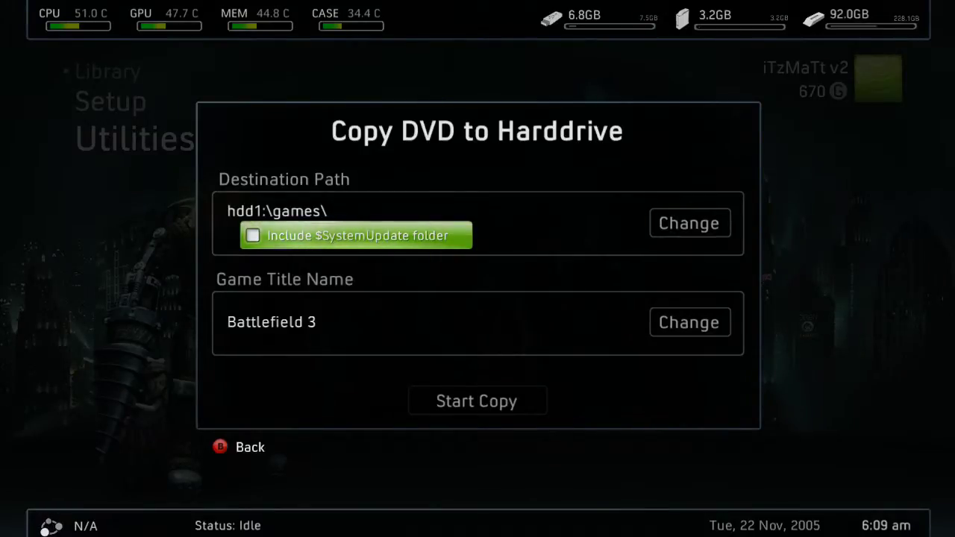
key("Right")
key("Return")
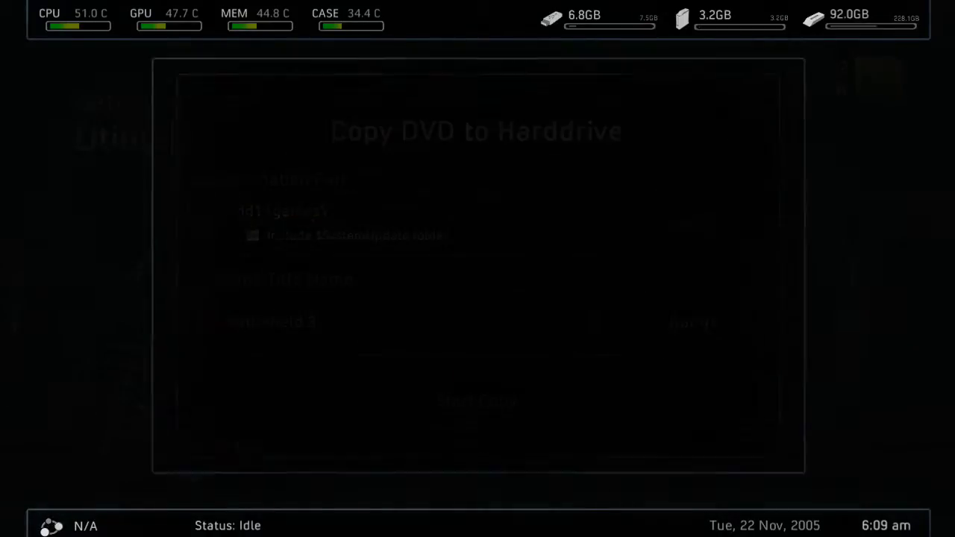
key("Down")
key("Down")
key("Return")
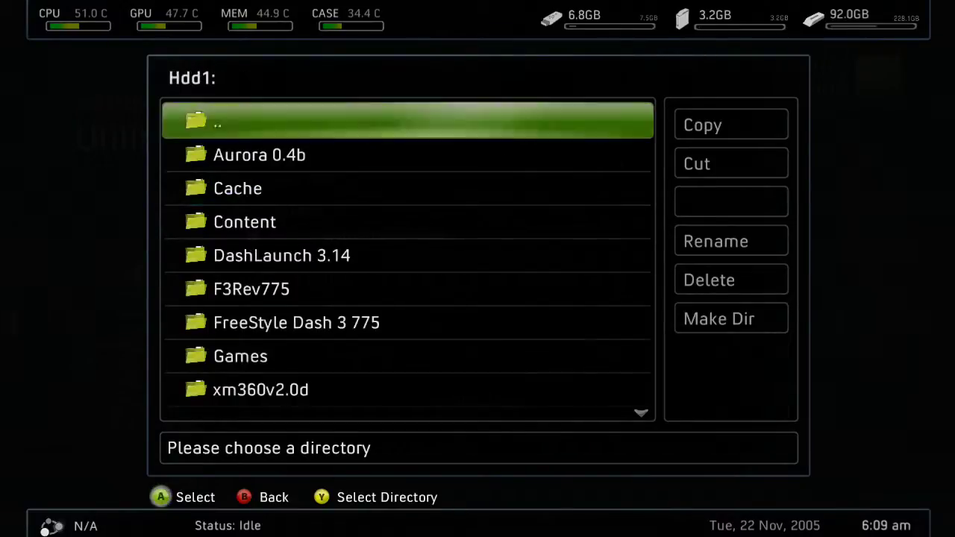
key("Return")
key("Down")
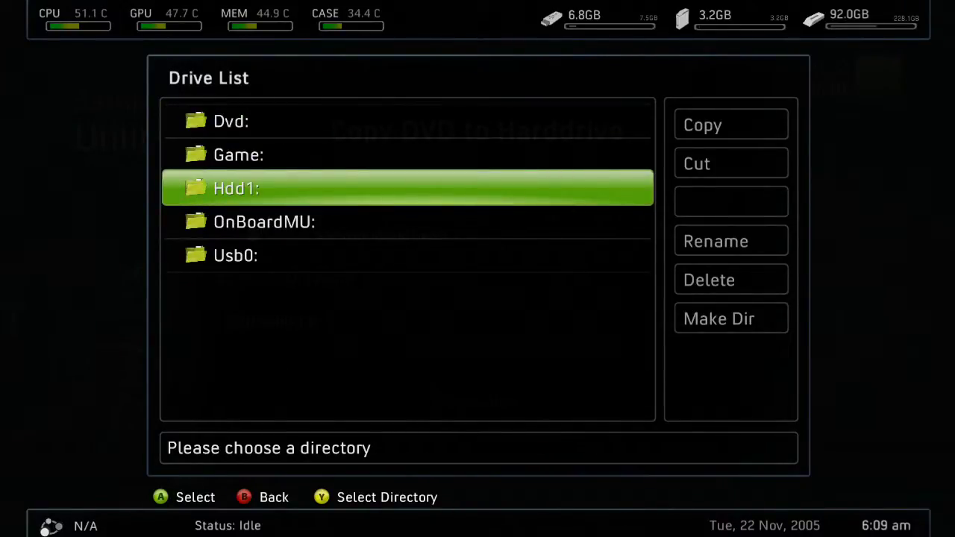
key("Return")
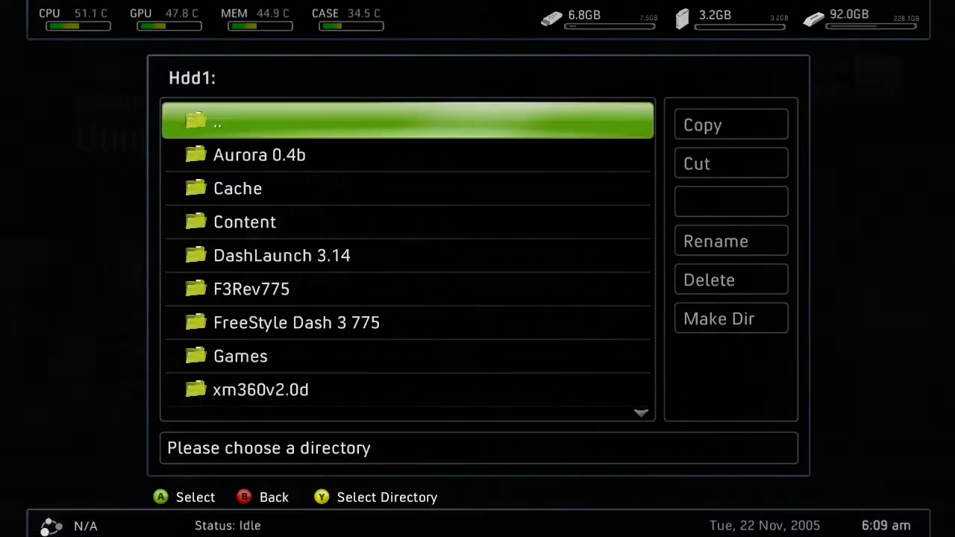
Highlight the Games folder on Hdd1 and select Hdd1:\Games\ as the copy destination.
key("Down")
key("Down")
key("Down")
key("Down")
key("Down")
key("Down")
key("Down")
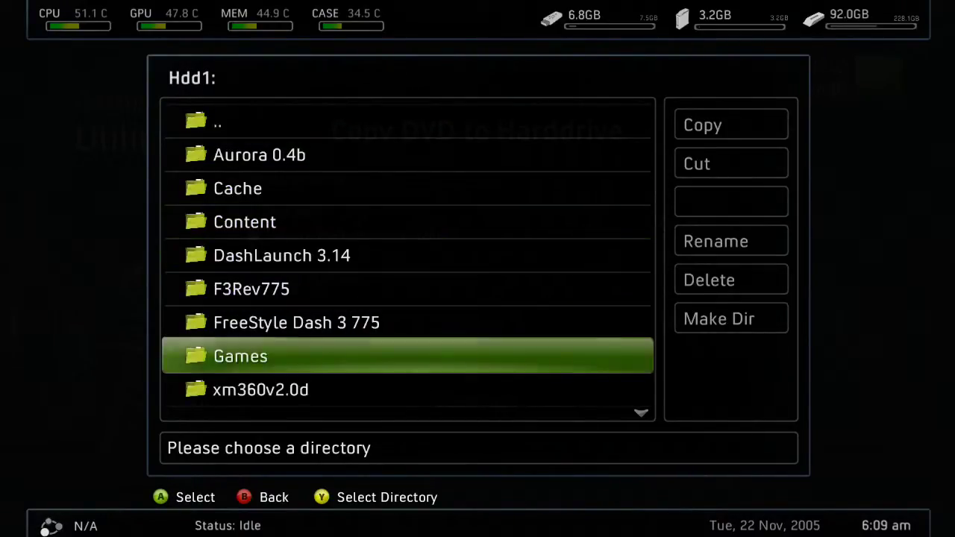
key("Right")
key("Down")
key("Down")
key("Down")
key("Down")
key("Left")
key("Down")
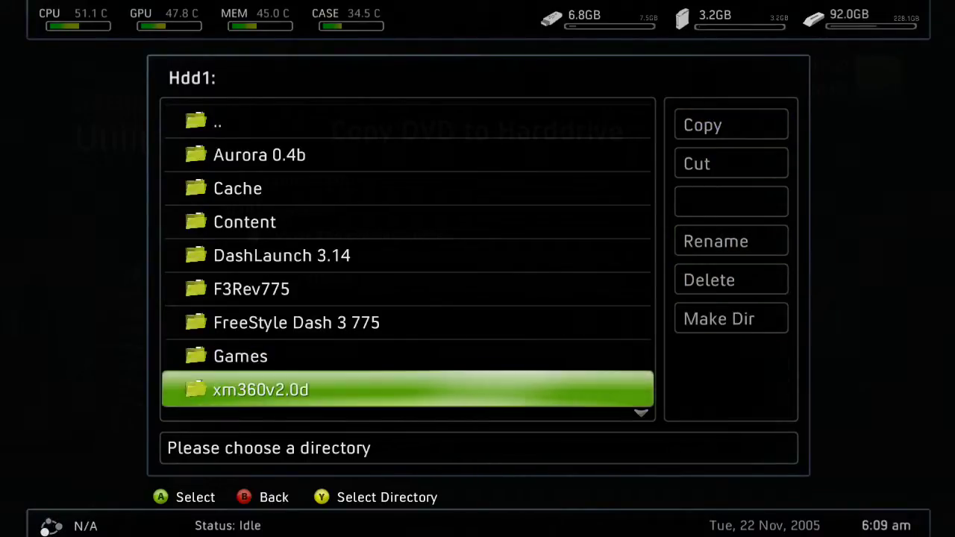
key("Up")
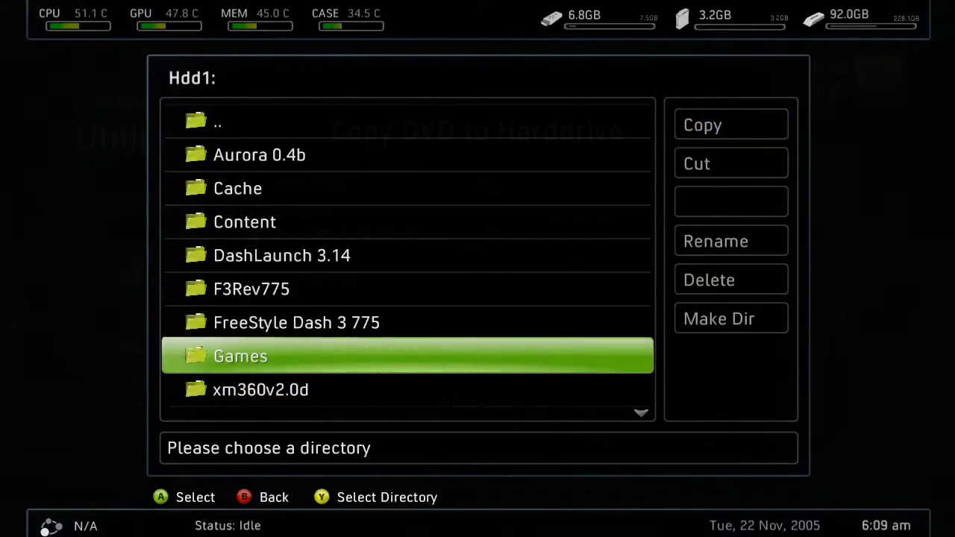
key("Return")
key("Down")
key("Down")
key("Down")
key("Down")
key("Up")
key("Up")
key("Up")
key("Up")
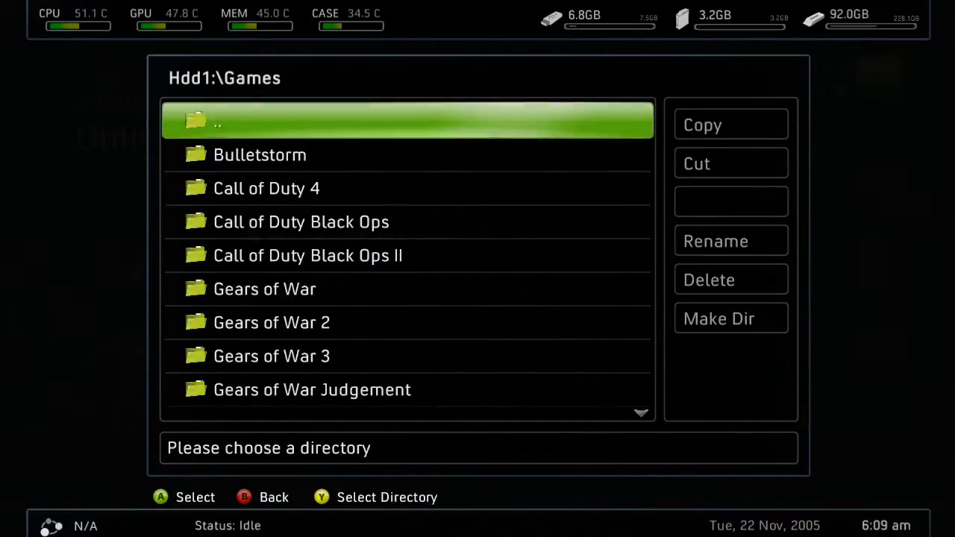
key("y")
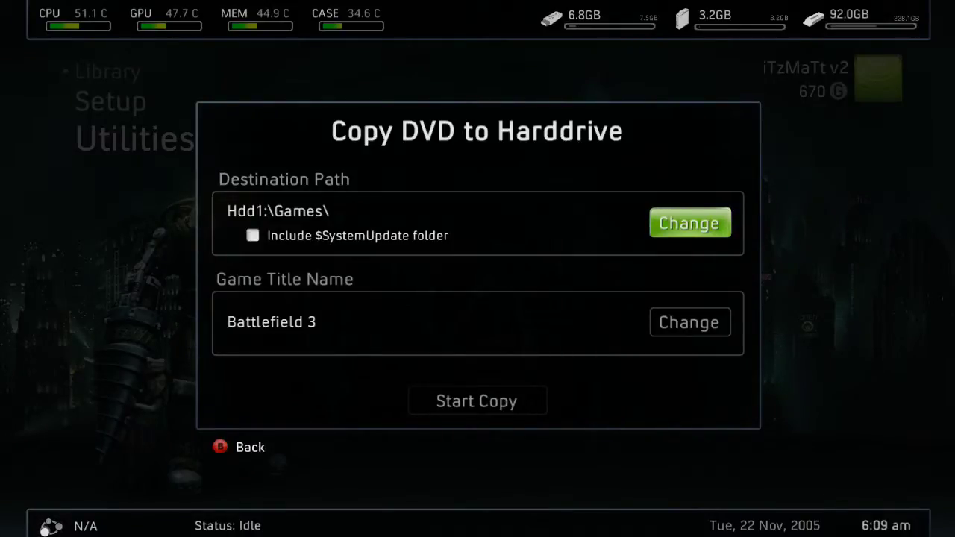
key("Left")
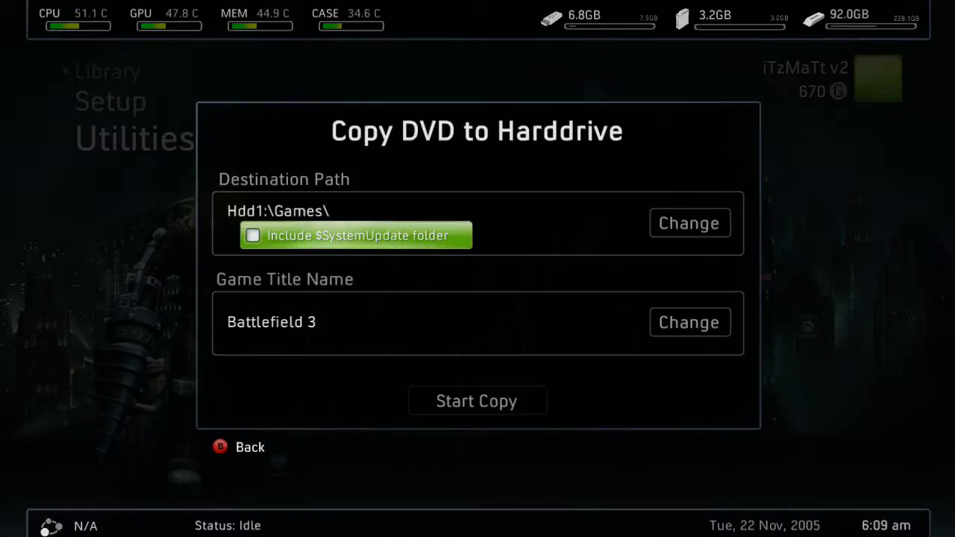
key("Right")
key("Down")
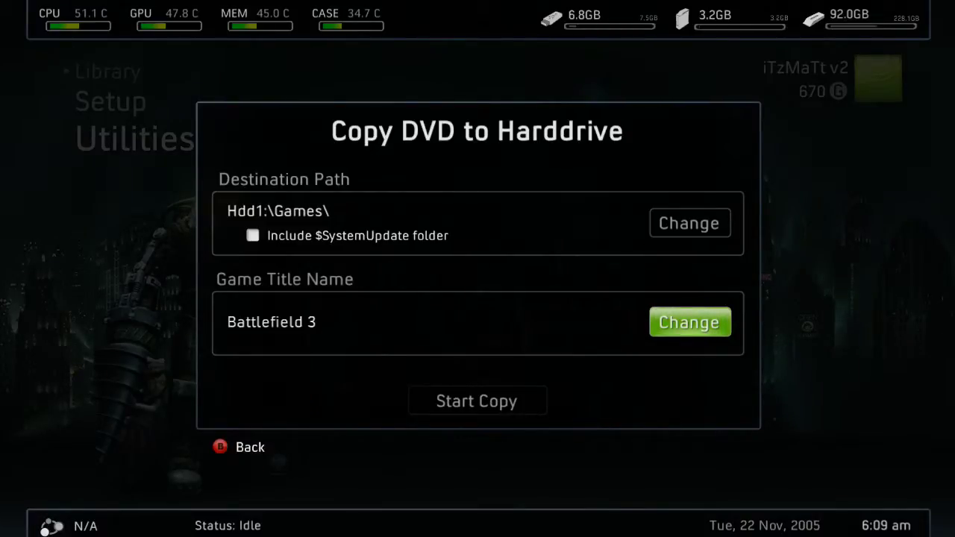
key("Return")
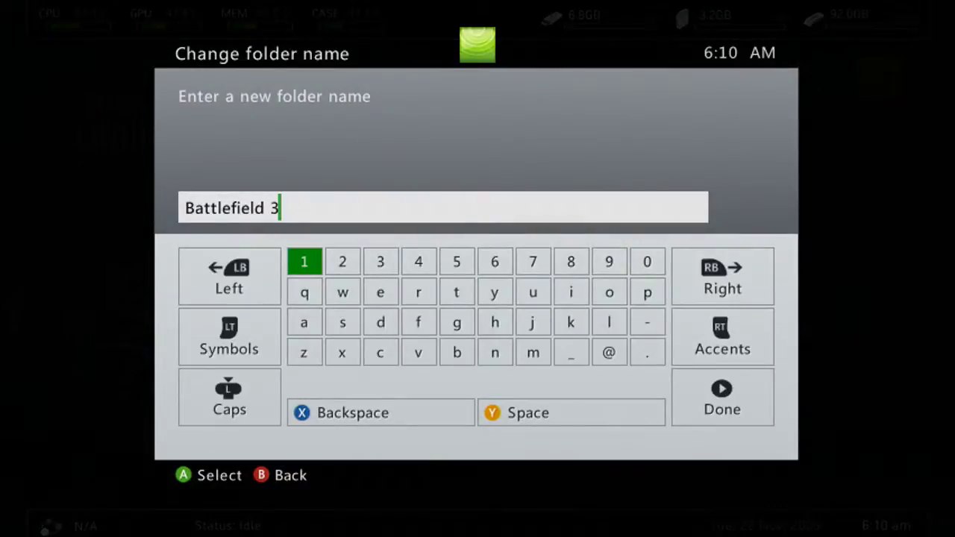
key("Escape")
key("Down")
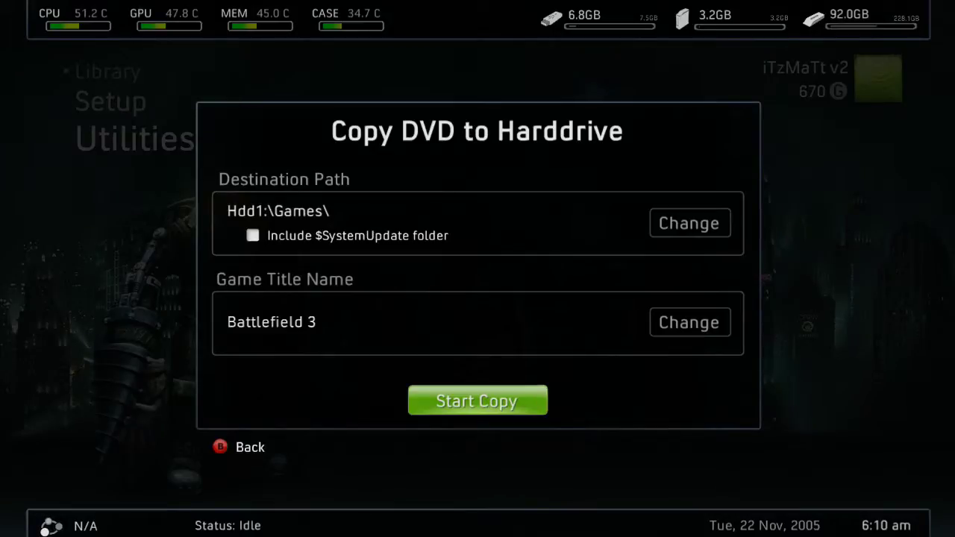
Copy all 65 files (6630 MB) of the Battlefield 3 disc, then close the finished progress dialog.
key("Return")
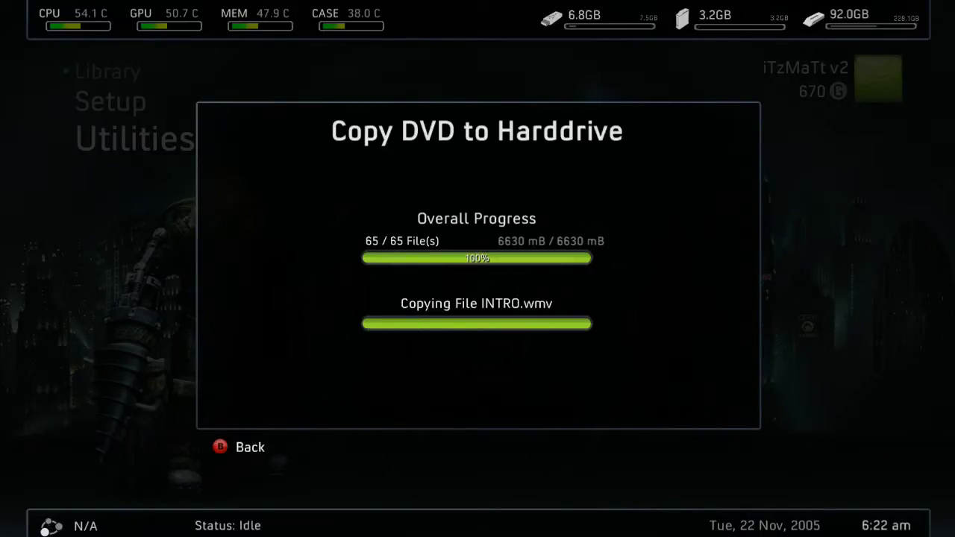
key("Escape")
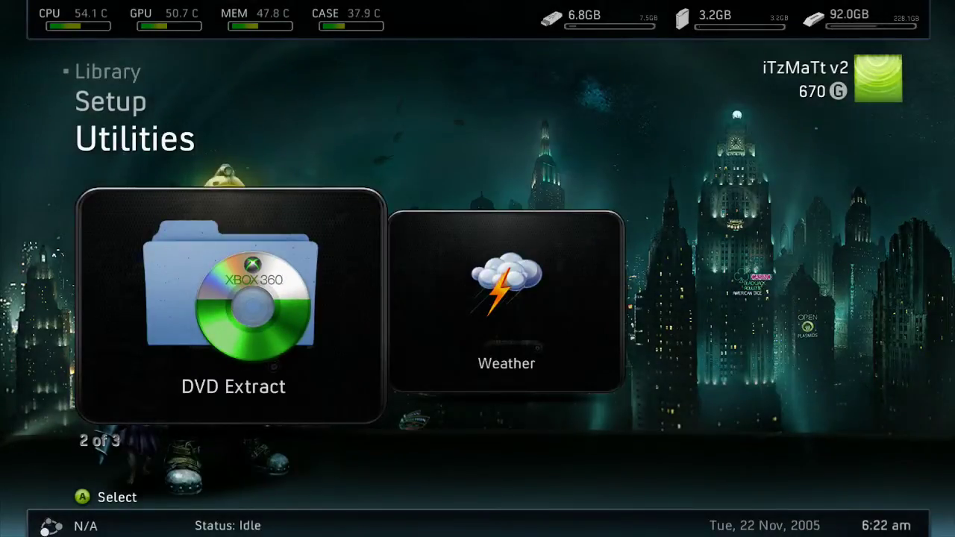
key("Left")
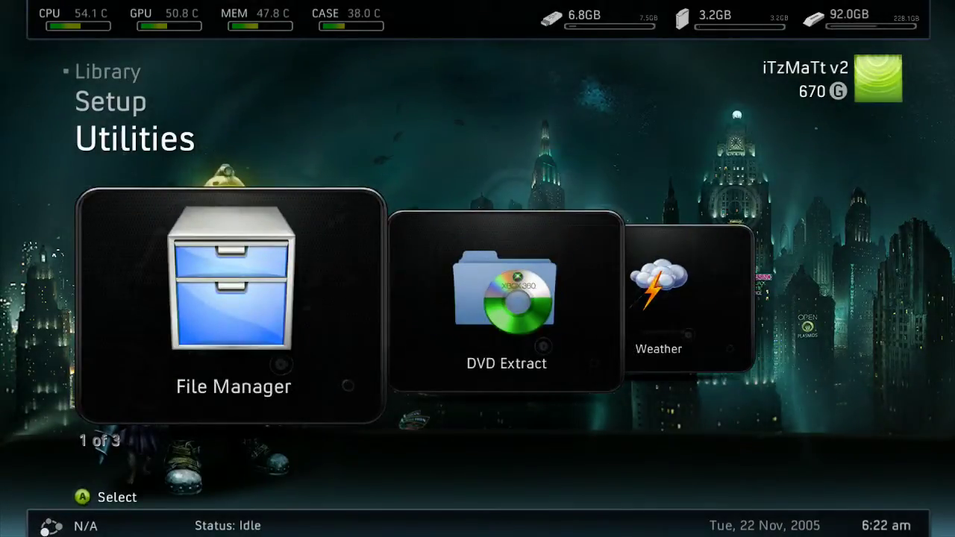
key("Return")
key("Down")
key("Down")
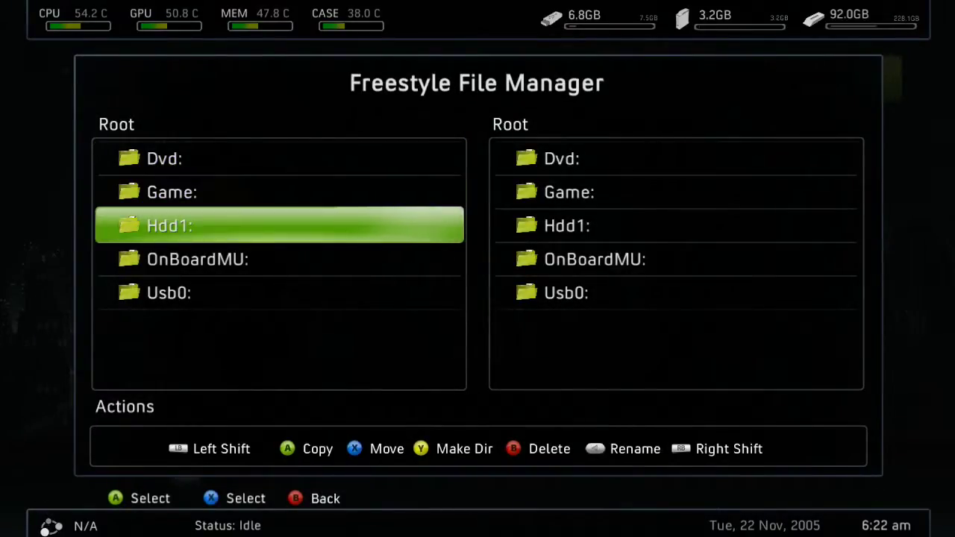
key("Return")
key("Down")
key("Down")
key("Down")
key("Down")
key("Down")
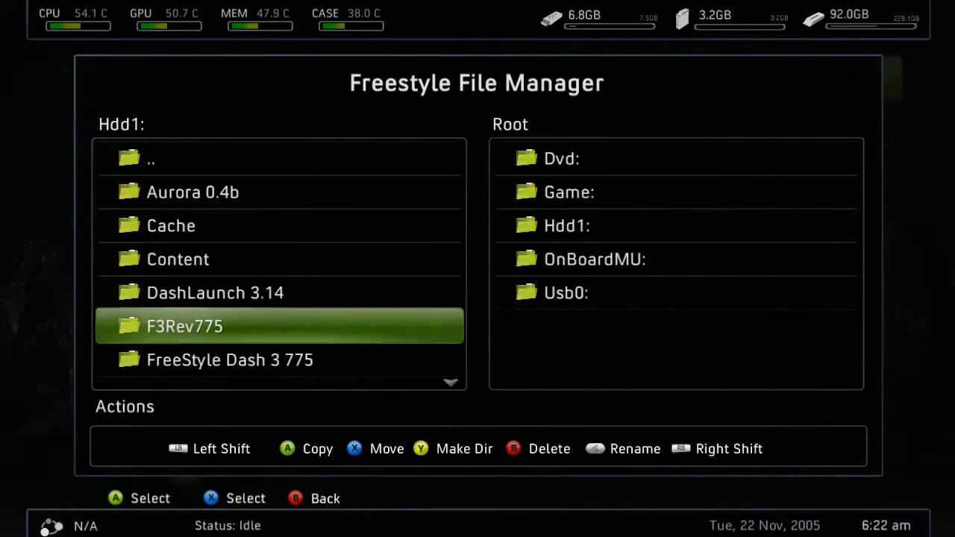
key("Down")
key("Down")
key("Down")
key("Down")
key("Down")
key("Up")
key("Up")
key("Up")
key("Return")
key("Down")
key("Down")
key("Down")
key("Down")
key("Down")
key("Down")
key("Down")
key("Down")
key("Down")
key("Down")
key("Down")
key("Down")
key("Down")
key("Down")
key("Down")
key("Down")
key("Down")
key("Down")
key("Down")
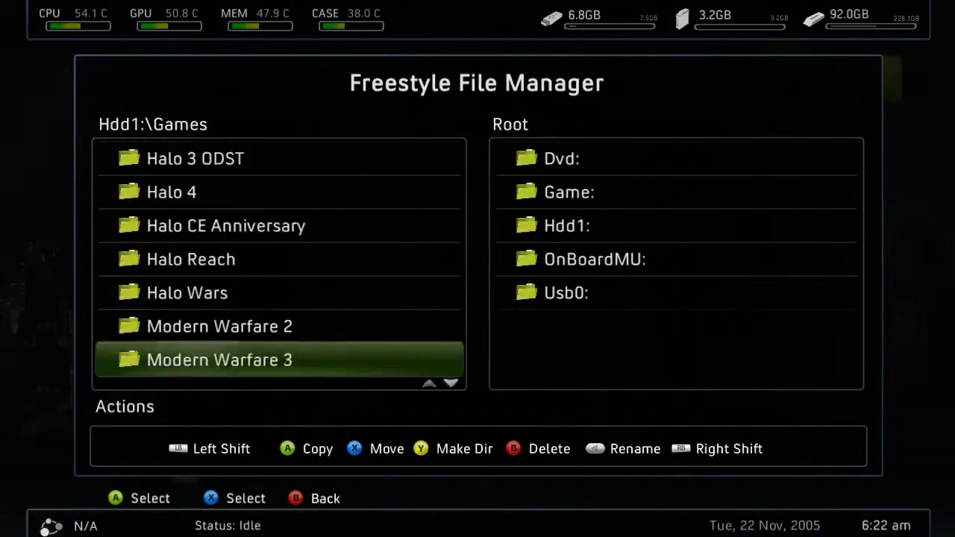
key("Down")
key("Up")
key("Up")
key("Up")
key("Up")
key("Up")
key("Up")
key("Up")
key("Up")
key("Up")
key("Up")
key("Up")
key("Up")
key("Up")
key("Up")
key("Up")
key("Up")
key("Up")
key("Up")
key("Up")
key("Up")
key("Up")
key("Down")
key("Return")
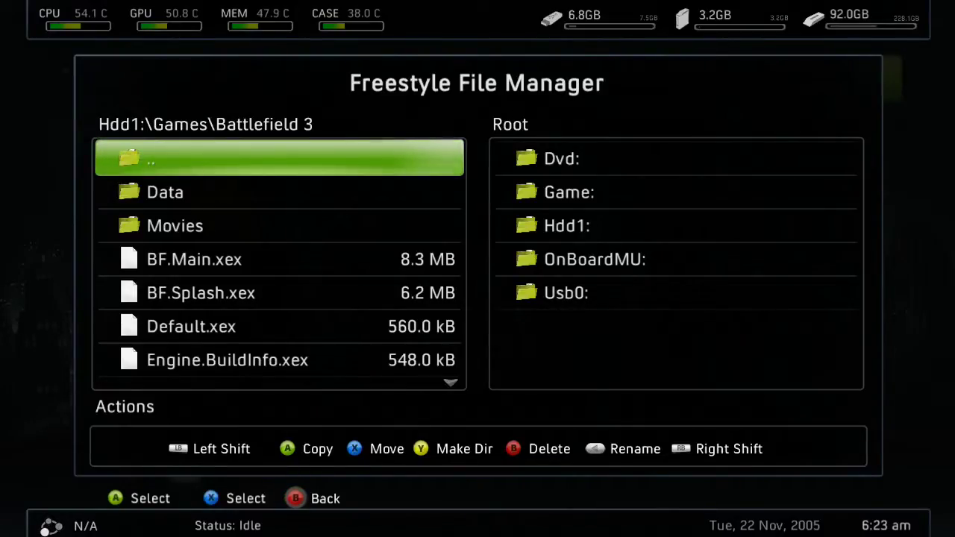
key("Escape")
key("Escape")
key("Escape")
key("Escape")
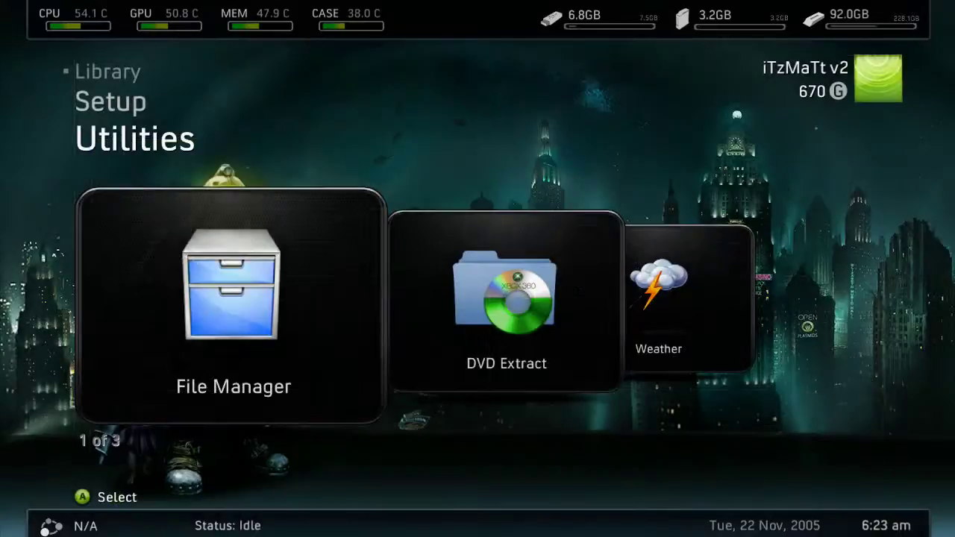
Go to Setup > Settings > Content Settings > Manage Game Paths and add a new path.
key("Up")
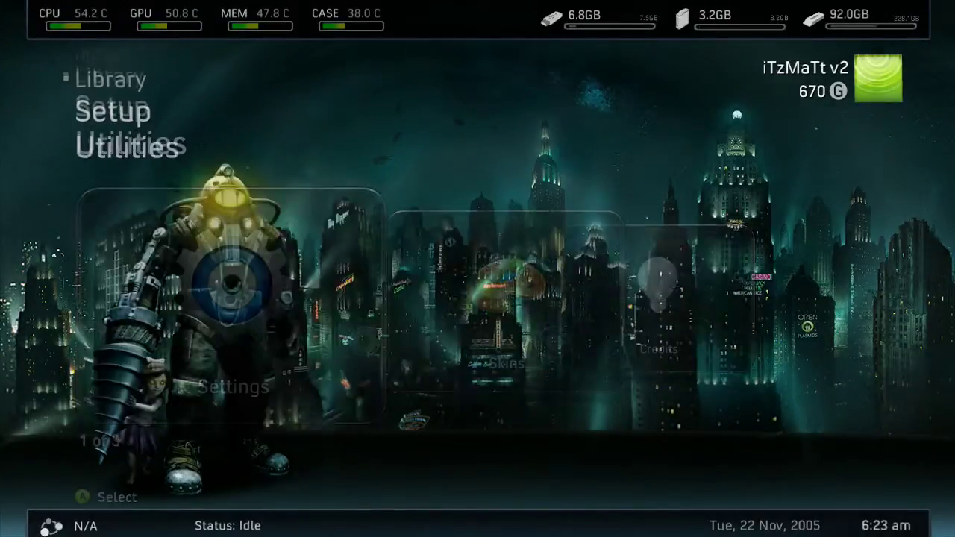
key("Return")
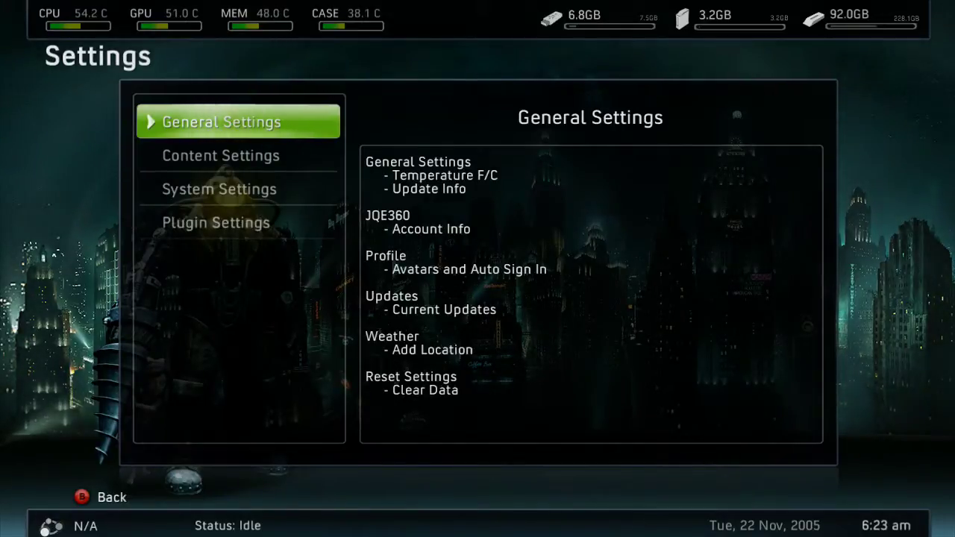
key("Down")
key("Return")
key("Down")
key("Down")
key("Down")
key("Down")
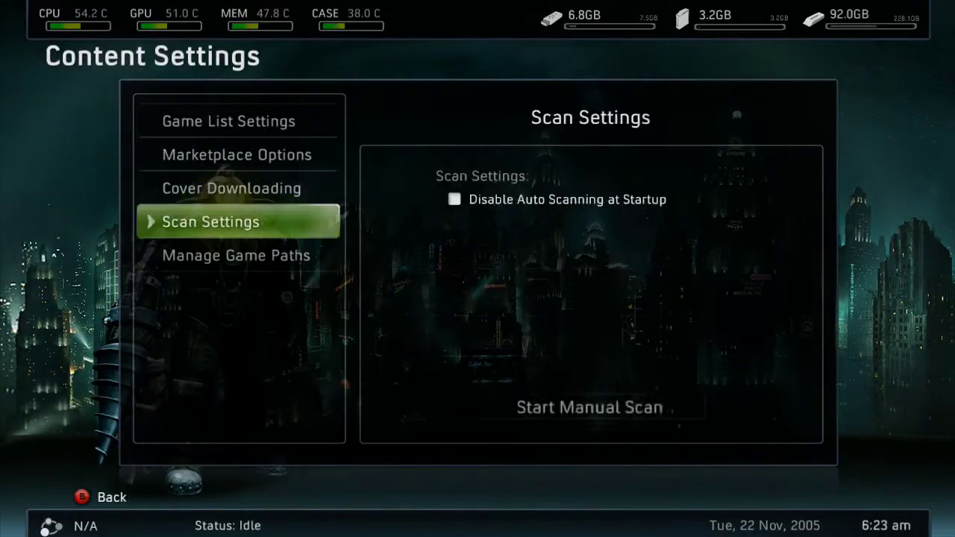
key("Return")
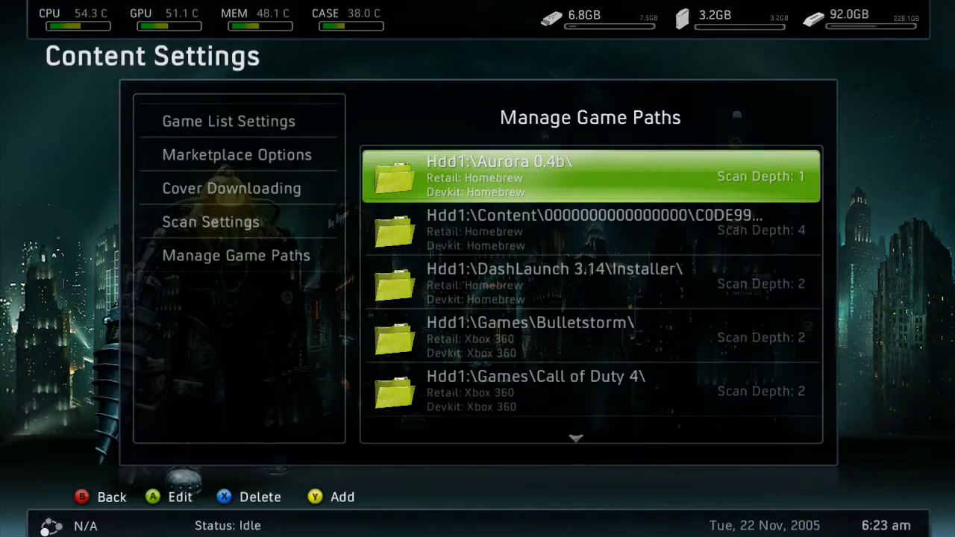
key("y")
Browse to Hdd1:\Games\Battlefield 3 and select that folder as the game path.
key("Return")
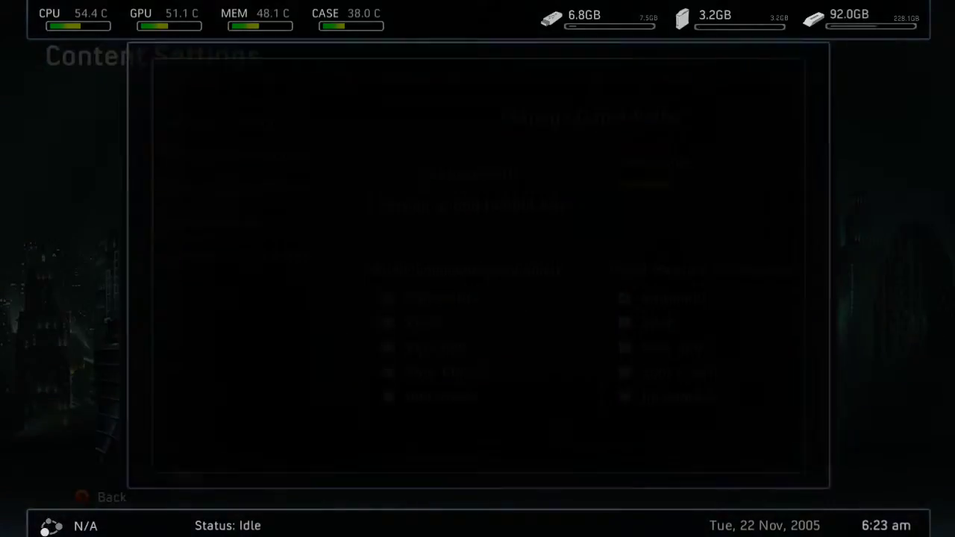
key("Down")
key("Down")
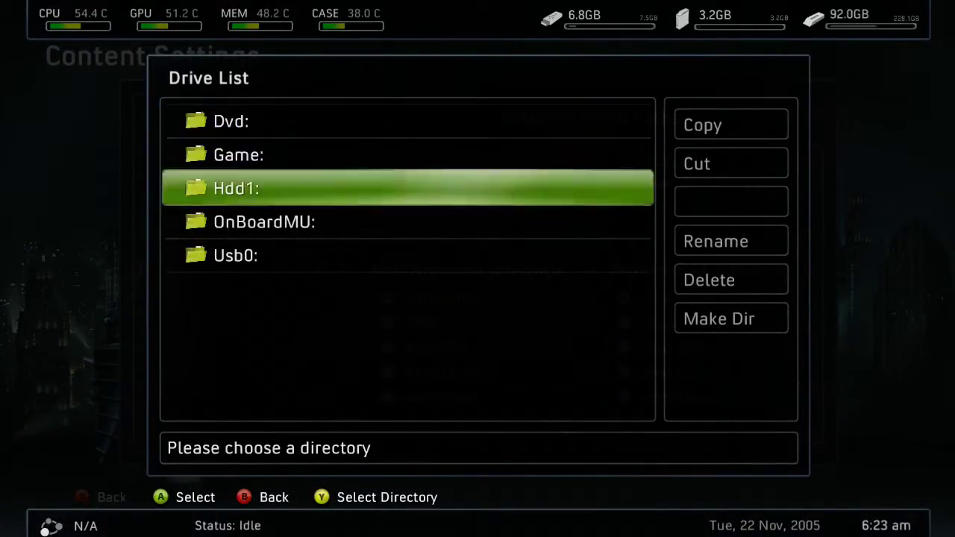
key("Return")
key("Down")
key("Down")
key("Down")
key("Down")
key("Down")
key("Down")
key("Down")
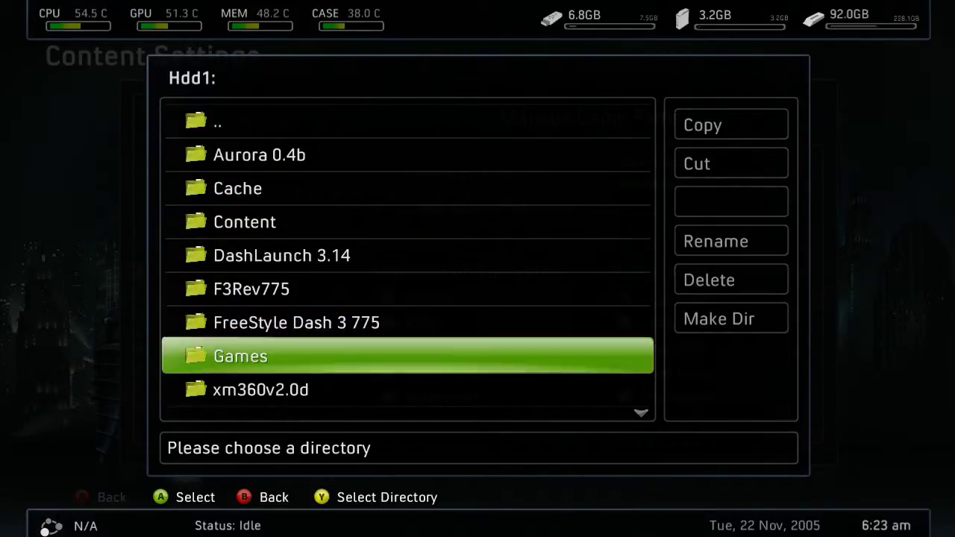
key("Return")
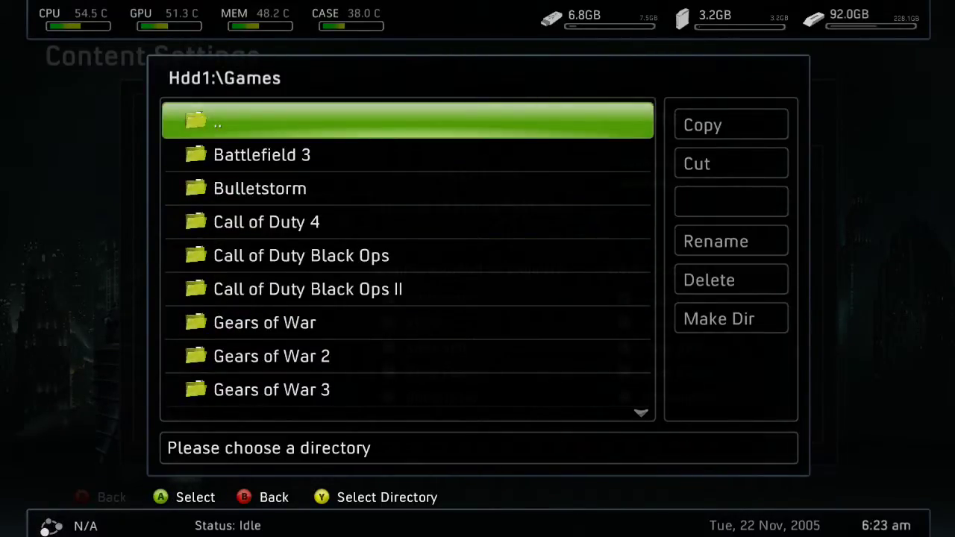
key("Down")
key("Return")
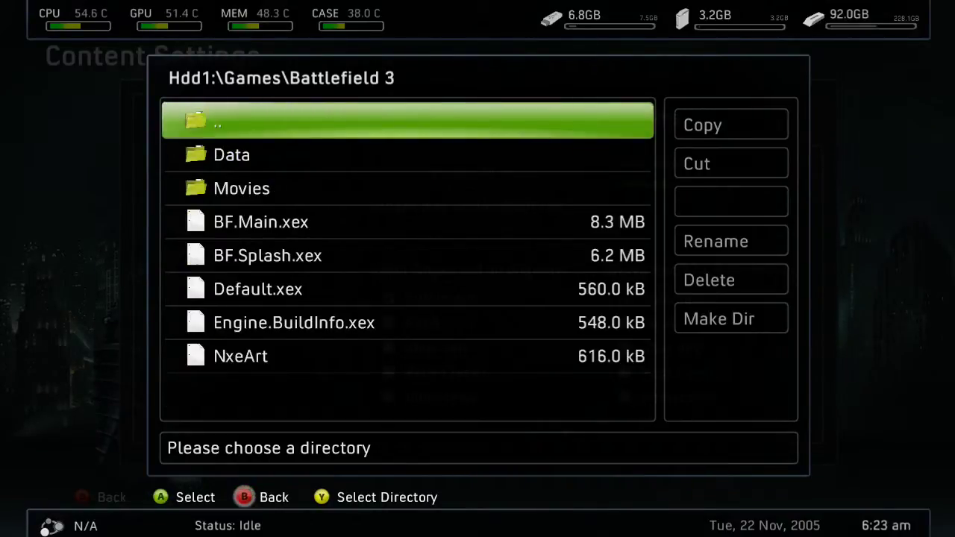
key("Return")
key("Down")
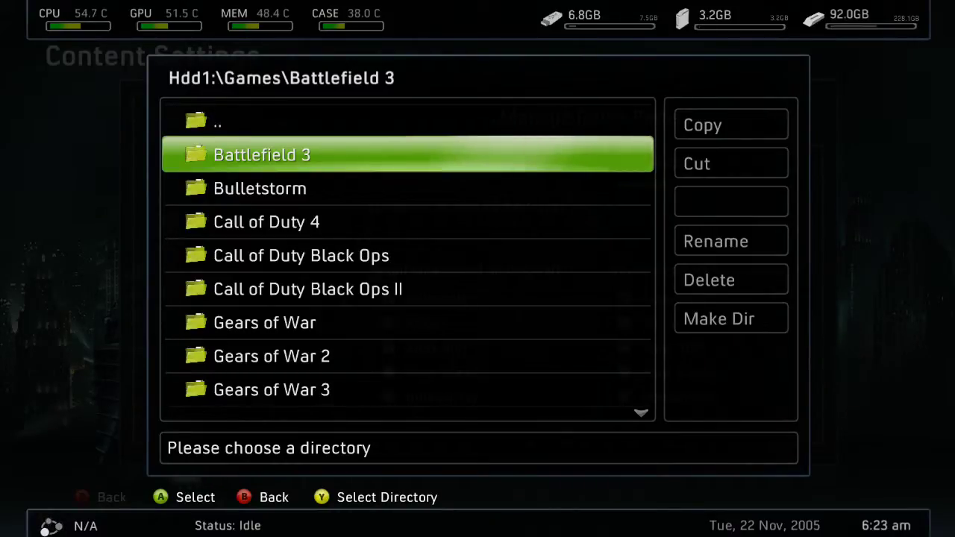
key("Return")
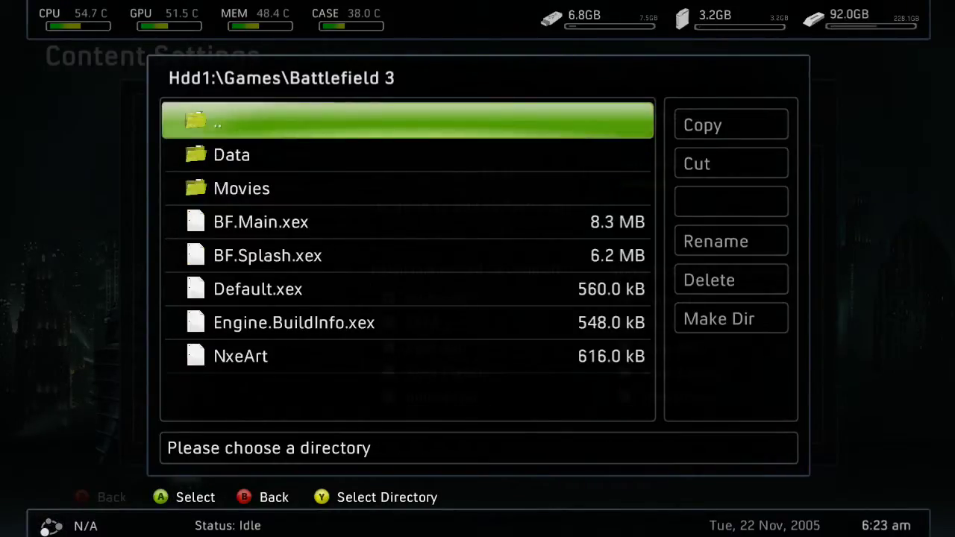
key("Down")
key("Down")
key("Down")
key("Down")
key("Down")
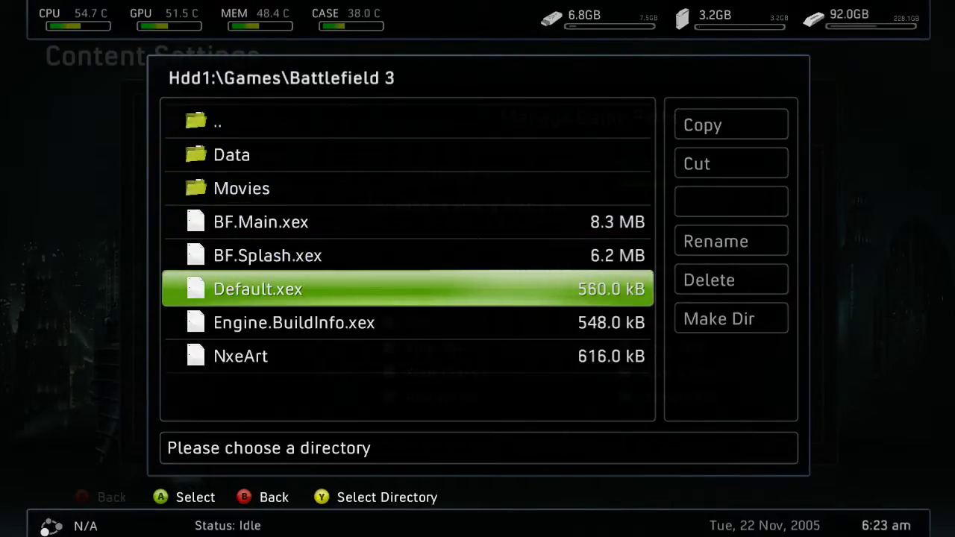
key("Return")
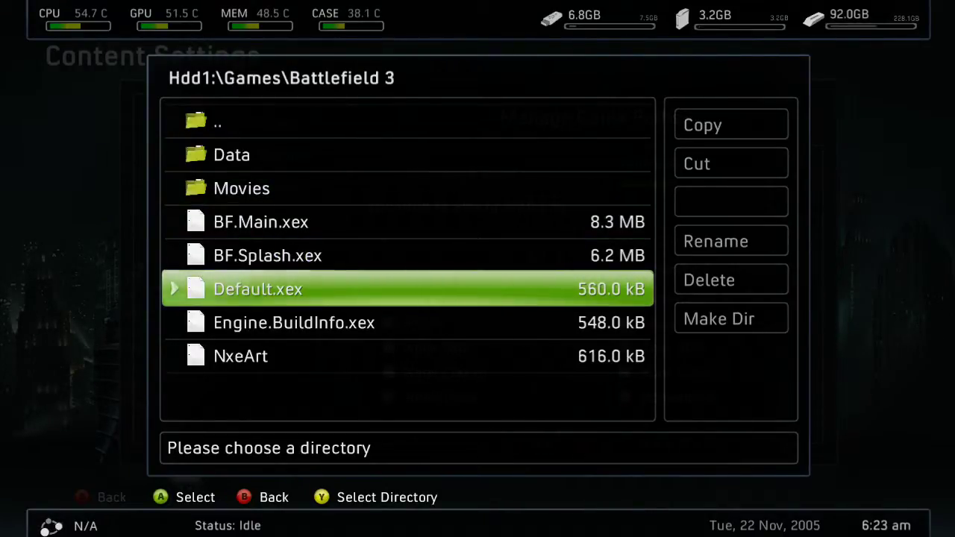
key("y")
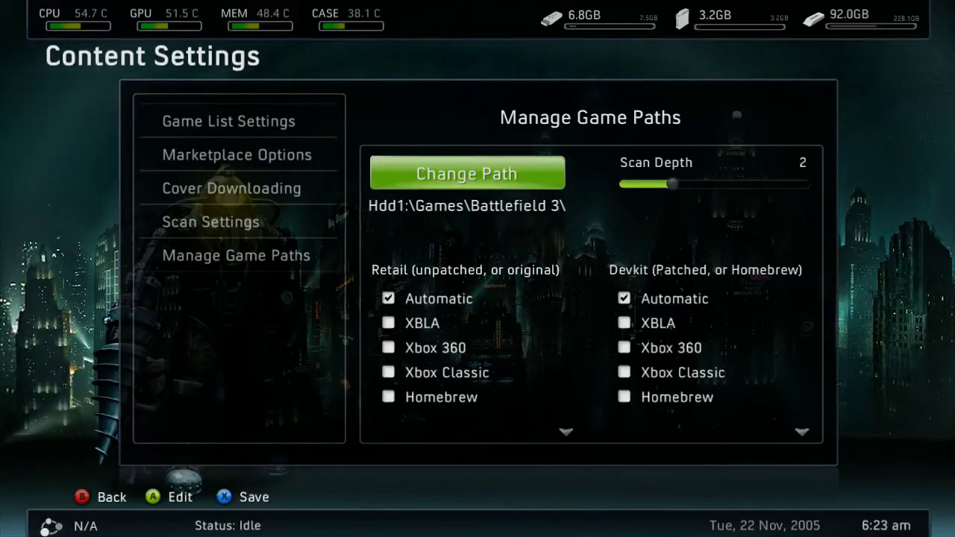
Tick Xbox 360 under both Devkit and Retail content types, then save the Battlefield 3 path.
key("Return")
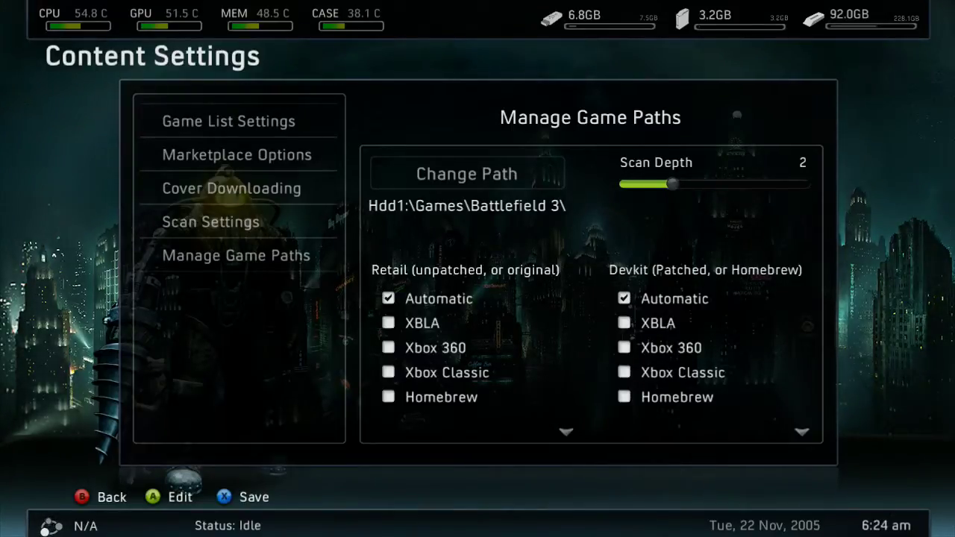
key("Down")
key("Down")
key("Down")
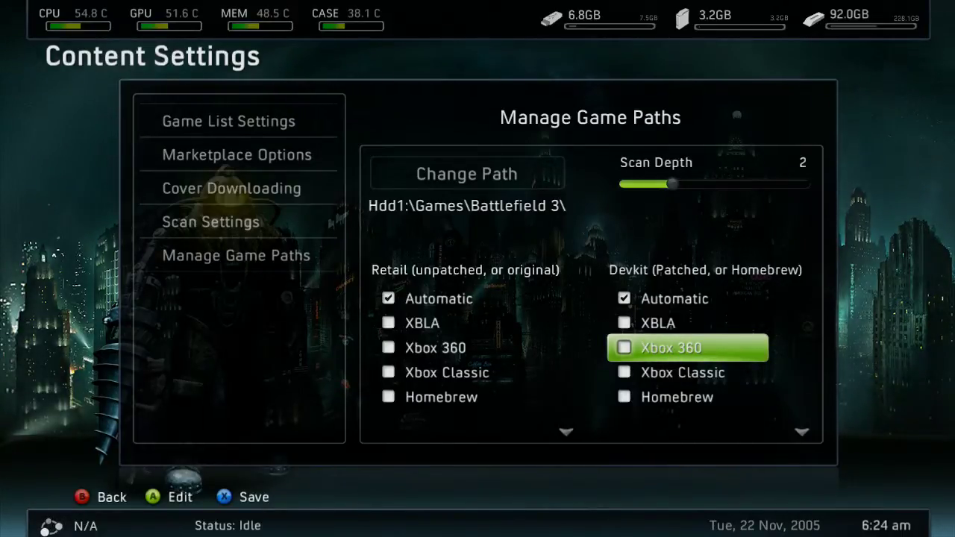
key("Up")
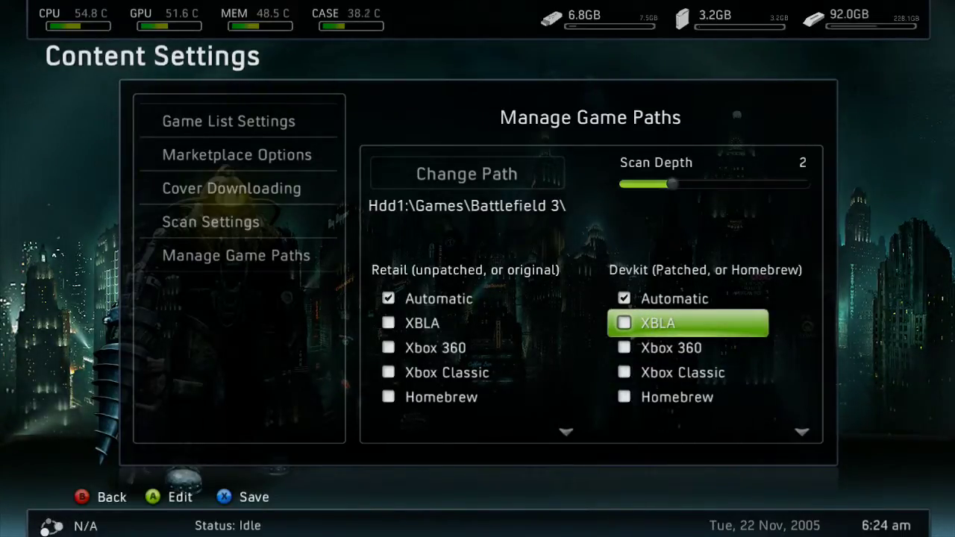
key("Down")
key("Return")
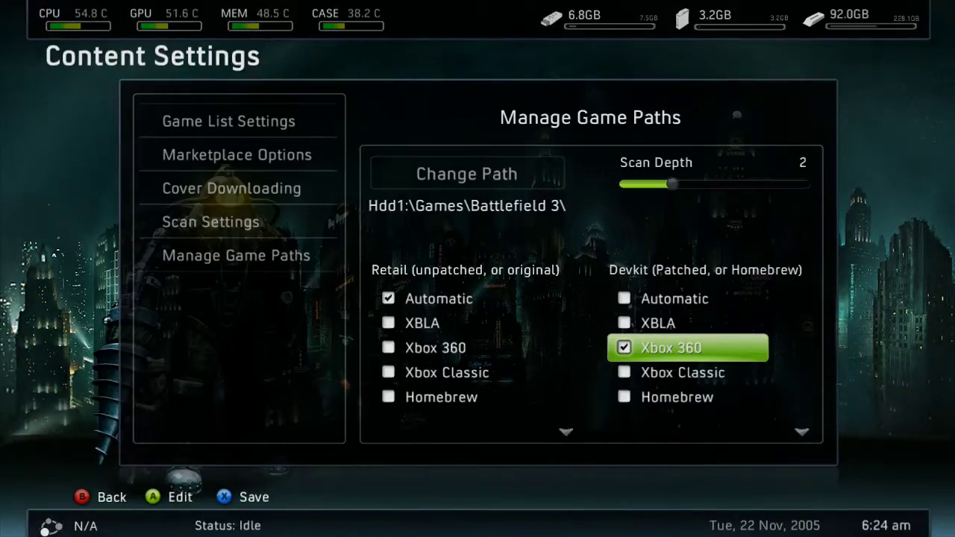
key("Left")
key("Down")
key("Down")
key("Return")
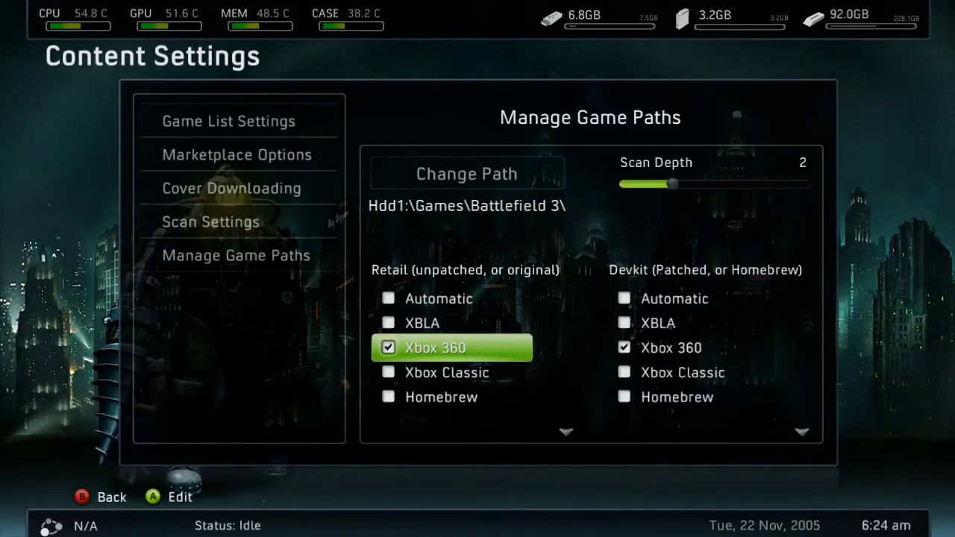
key("Escape")
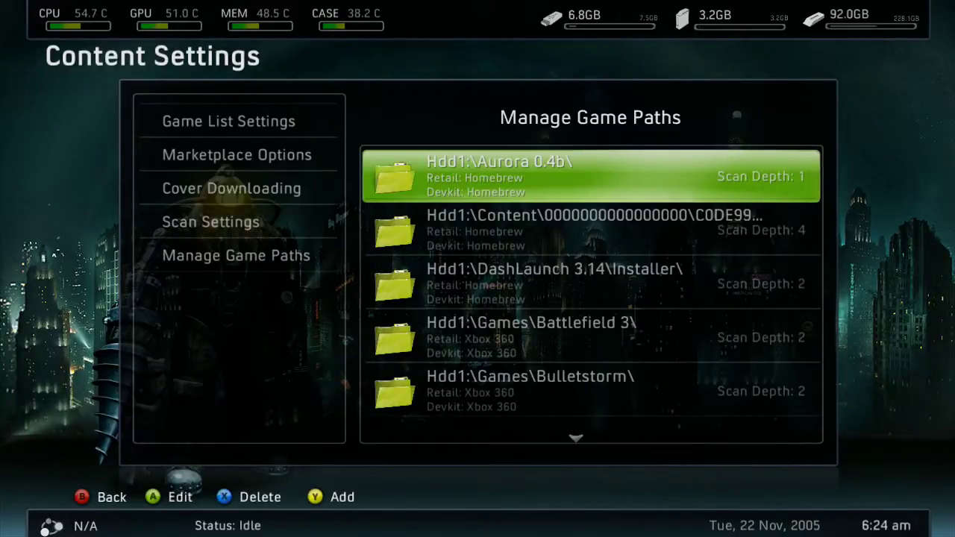
Back out of settings to the Library and open the Xbox 360 Games list.
key("Escape")
key("Escape")
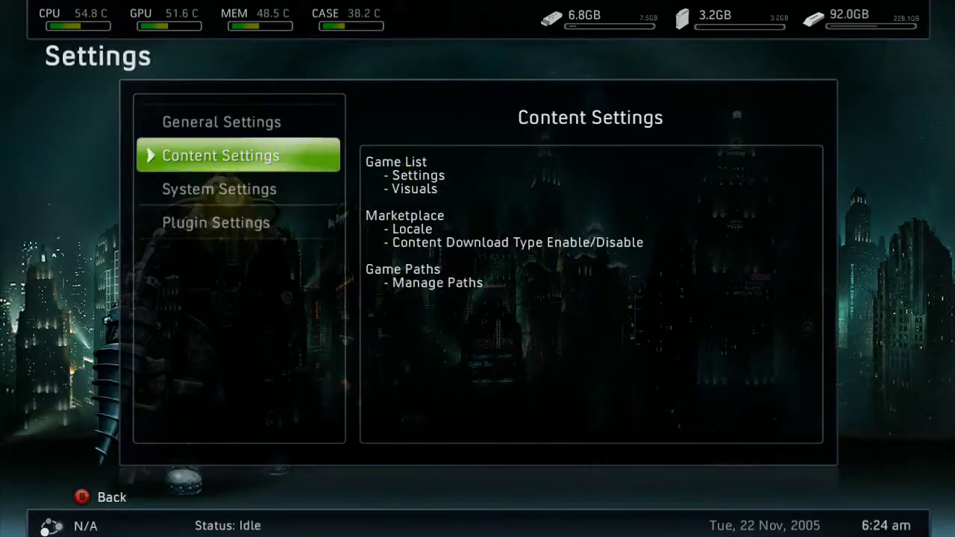
key("Escape")
key("Down")
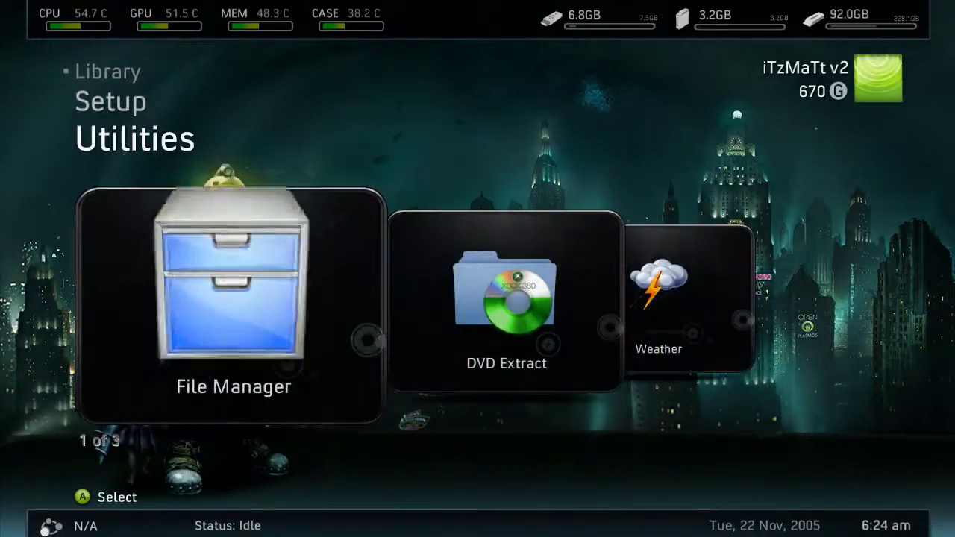
key("Down")
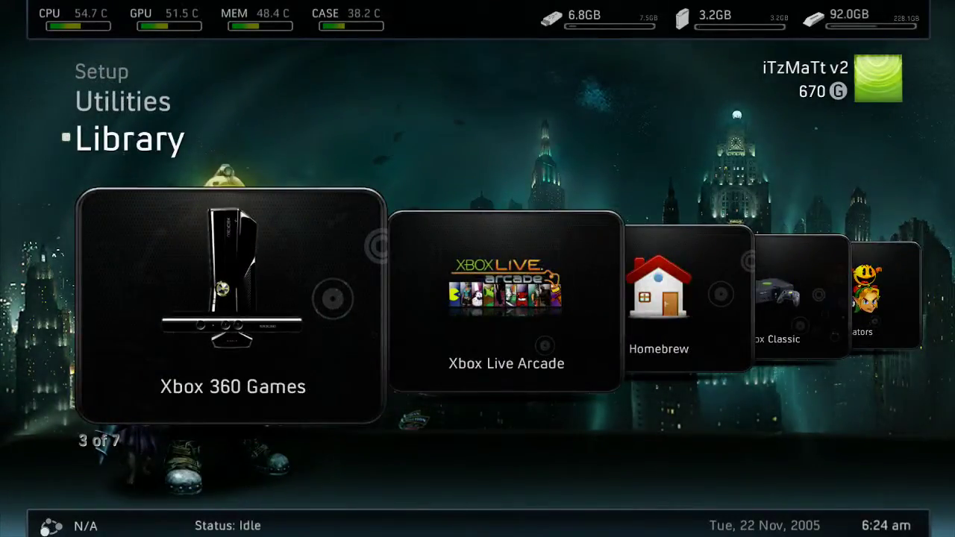
key("Return")
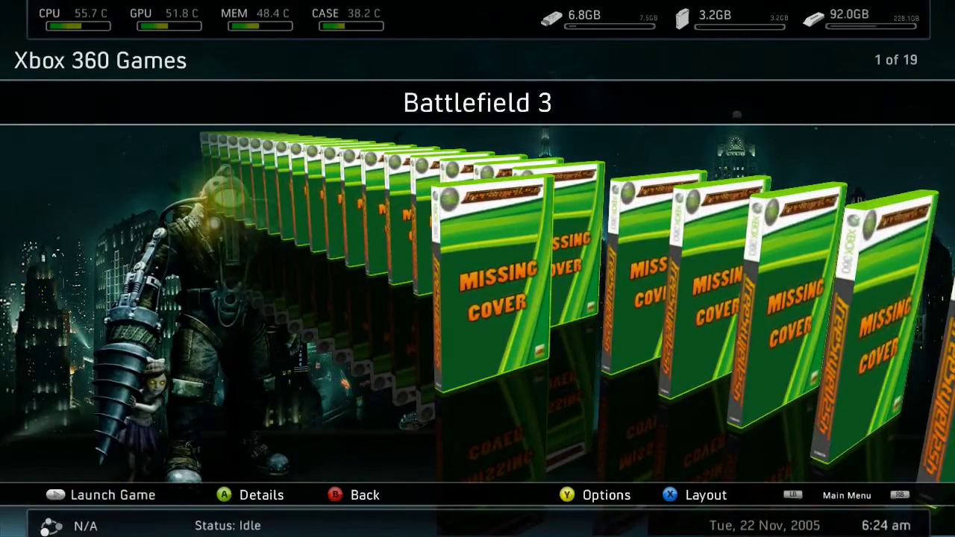
View the Battlefield 3 details, then return to the Library menu.
key("Return")
key("Escape")
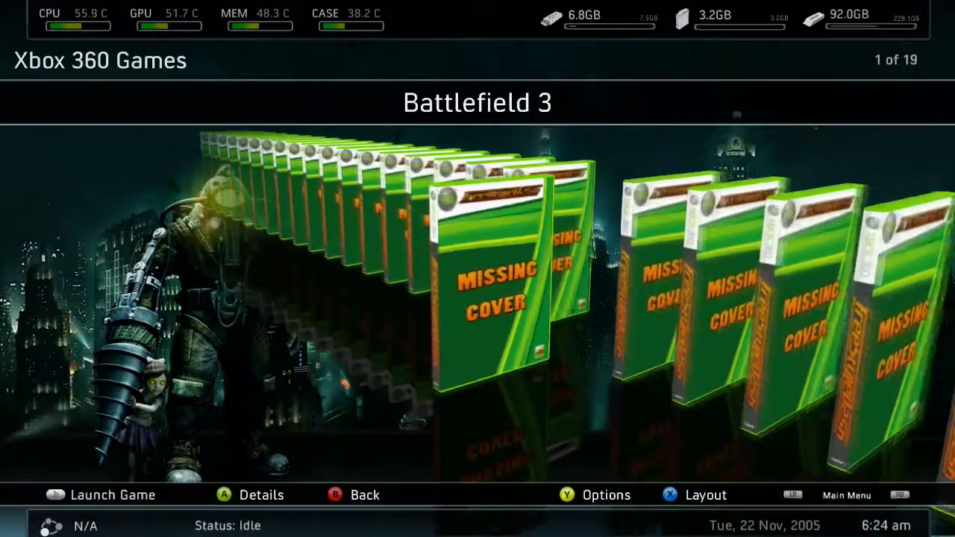
key("Return")
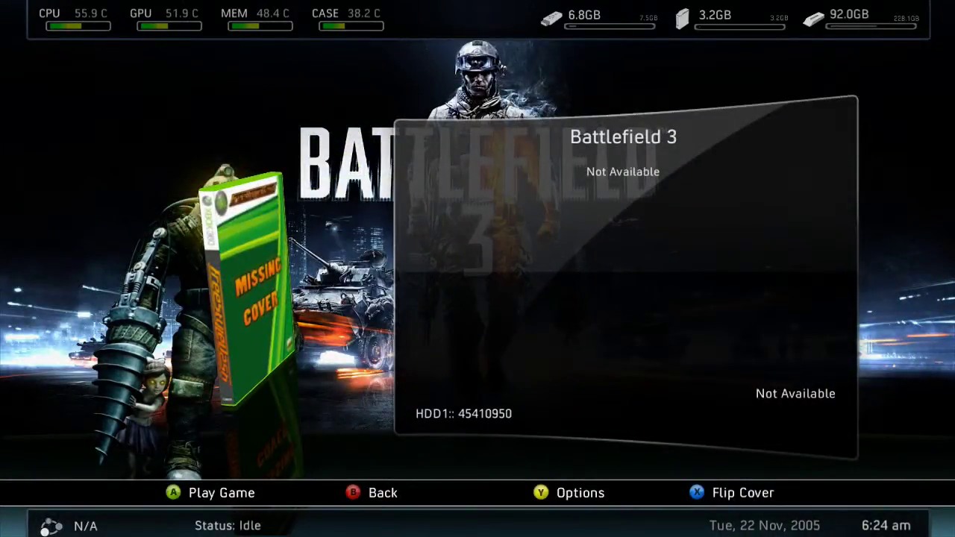
key("Escape")
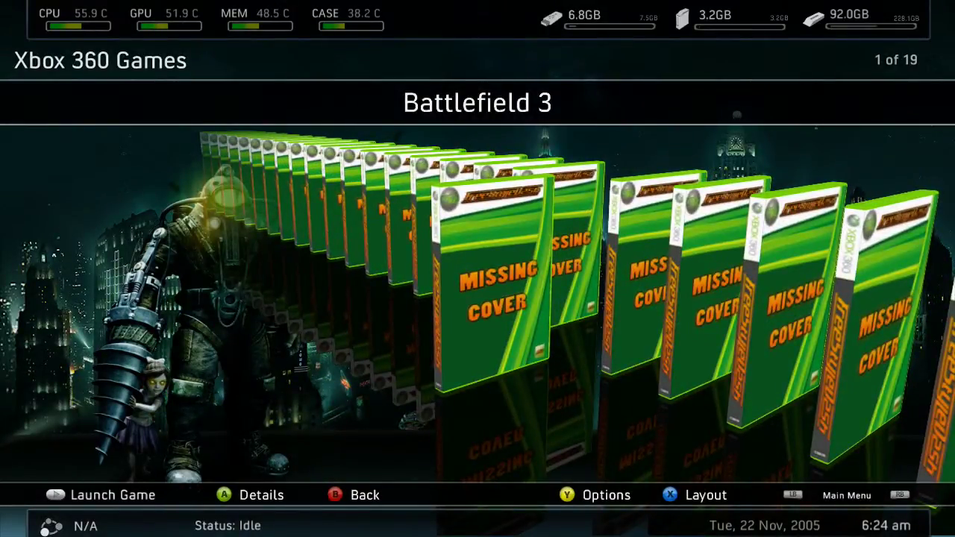
key("Escape")
key("Left")
key("Left")
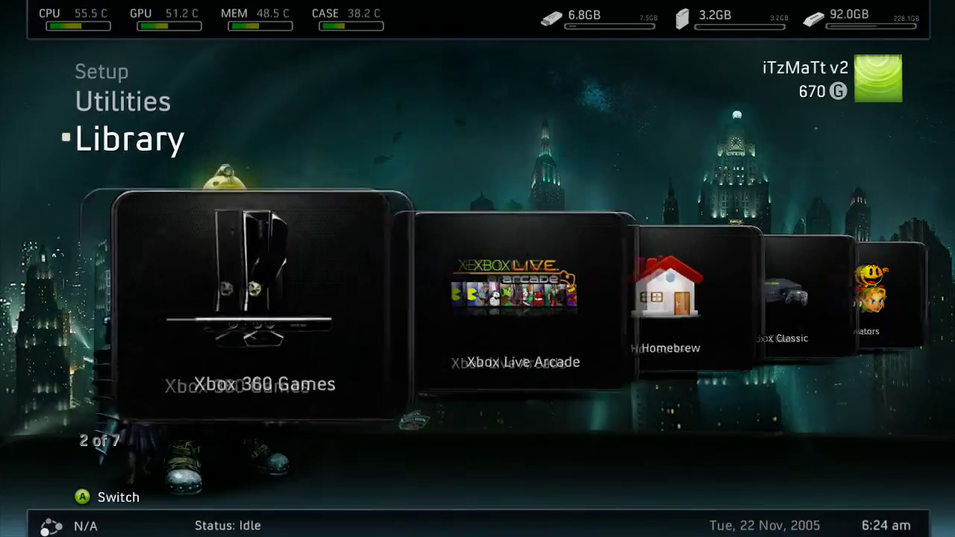